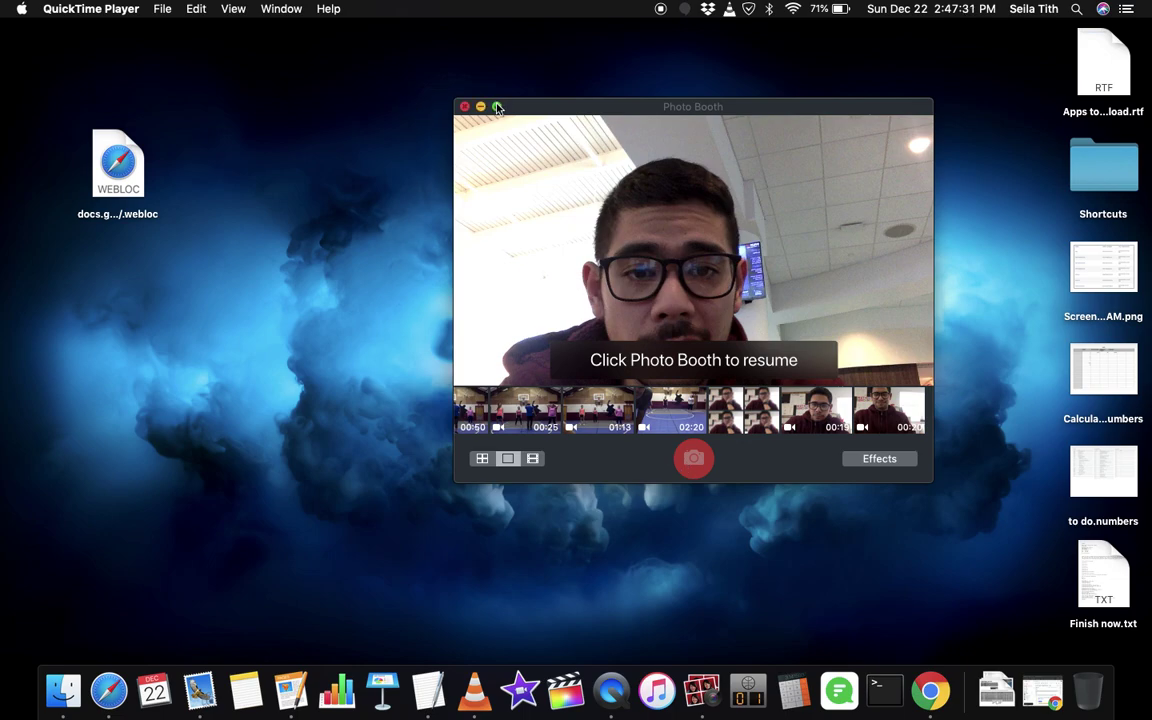
- Bring Photo Booth back to the front so its live camera preview runs again
click(659, 280)
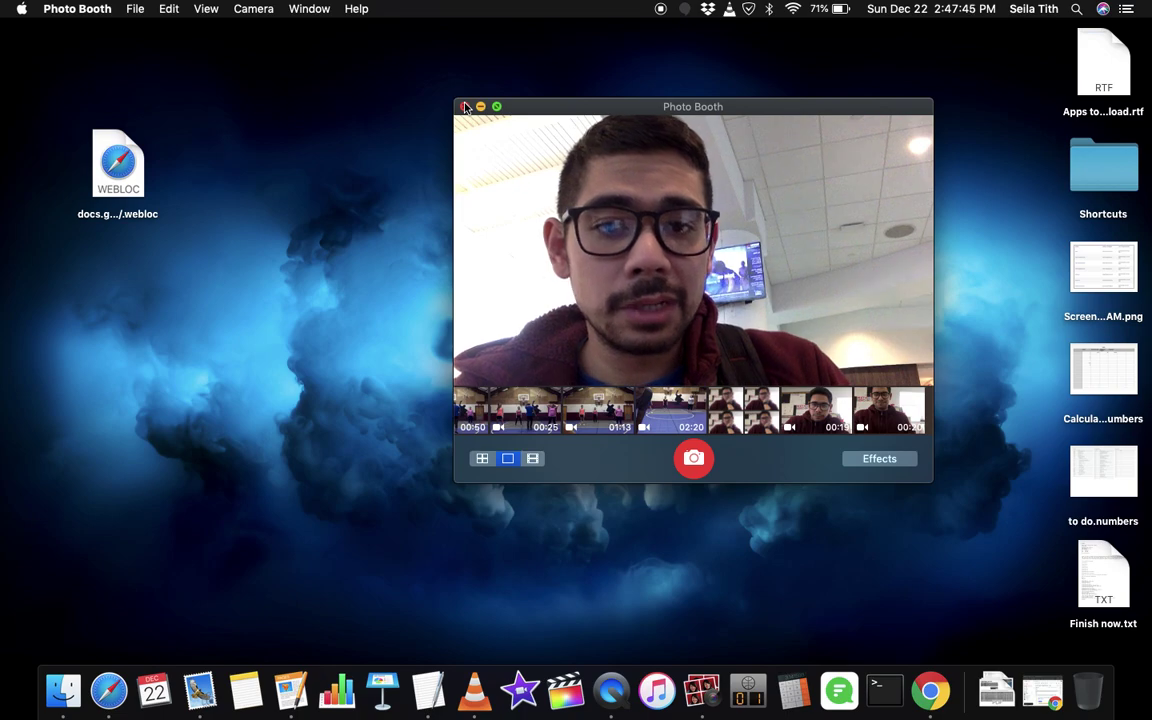
- Launch Pages and create an empty document from the Blank template
click(295, 682)
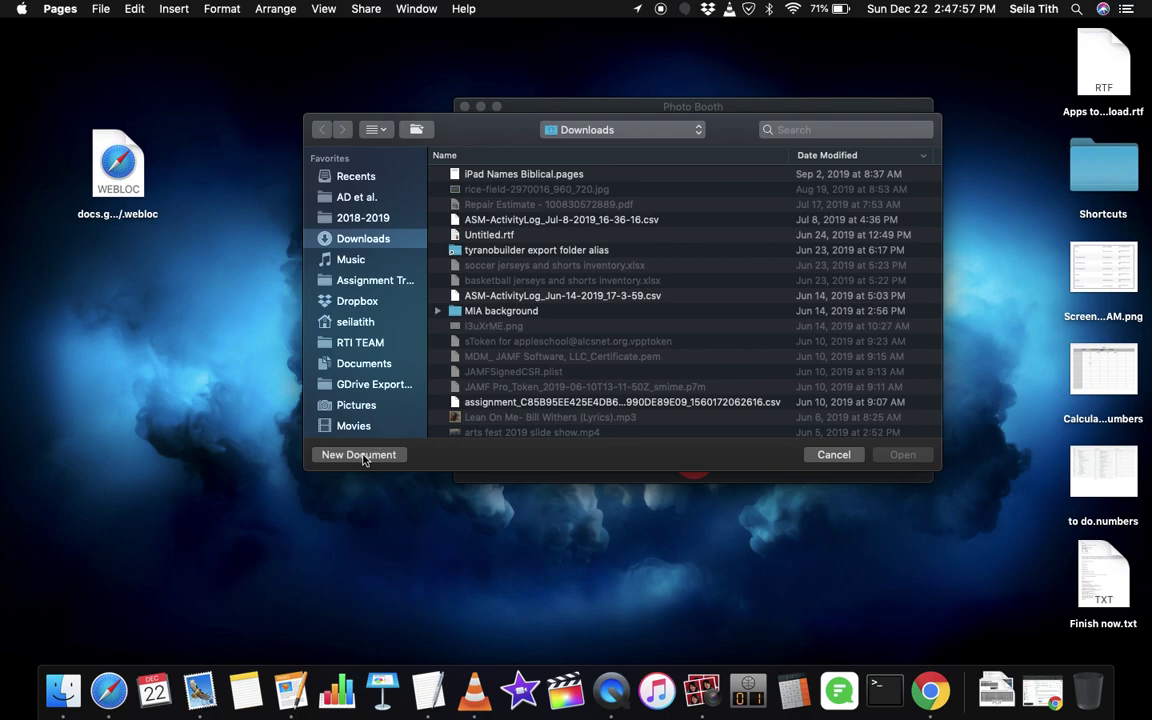
click(358, 455)
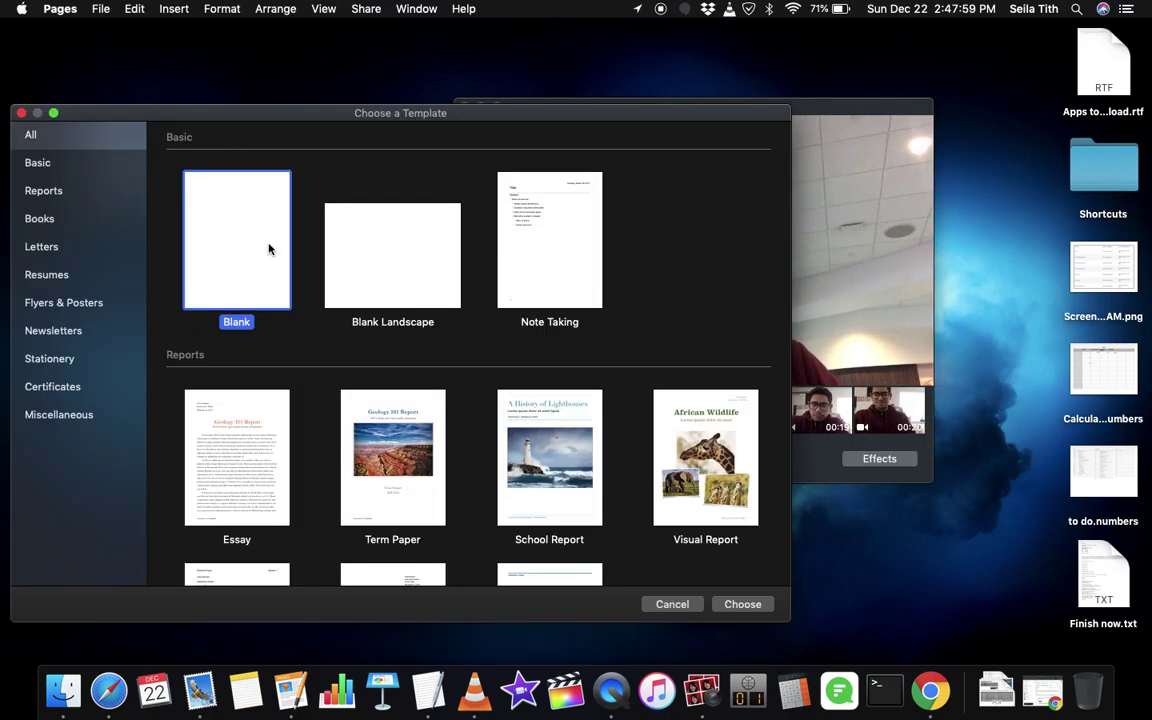
double_click(268, 247)
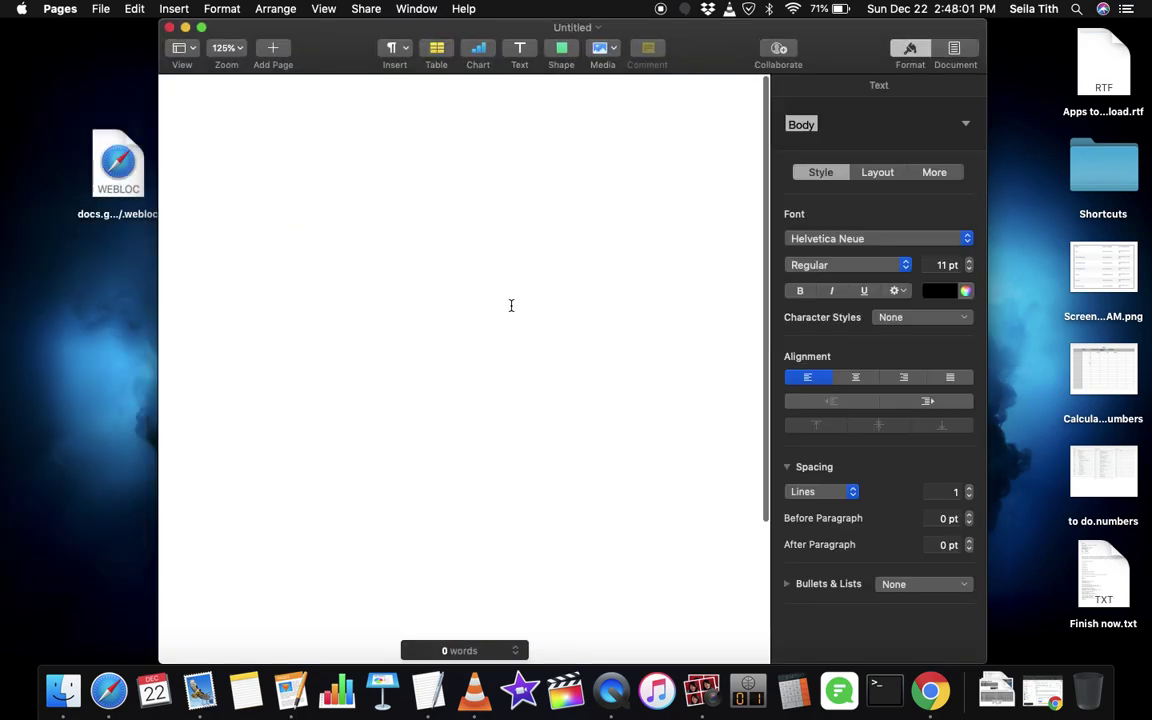
- Open the Print dialog for the Konica Minolta bizhub C454e, keep Gray Scale Office, and list its panes
click(97, 8)
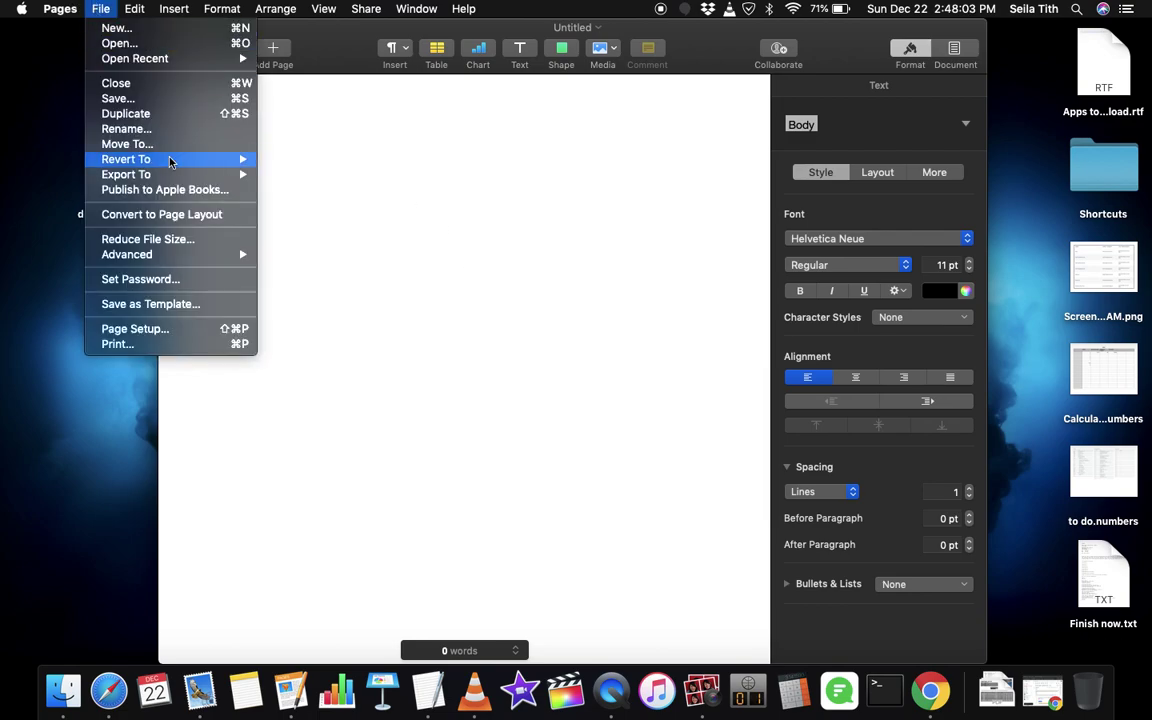
click(143, 350)
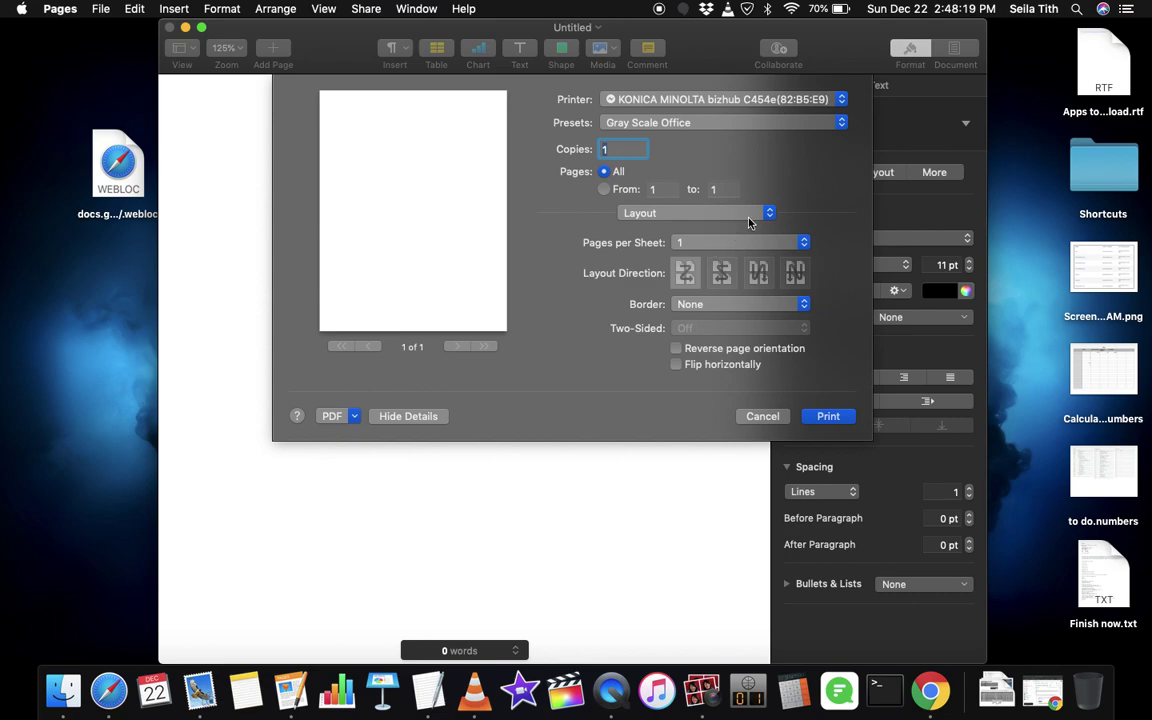
click(838, 122)
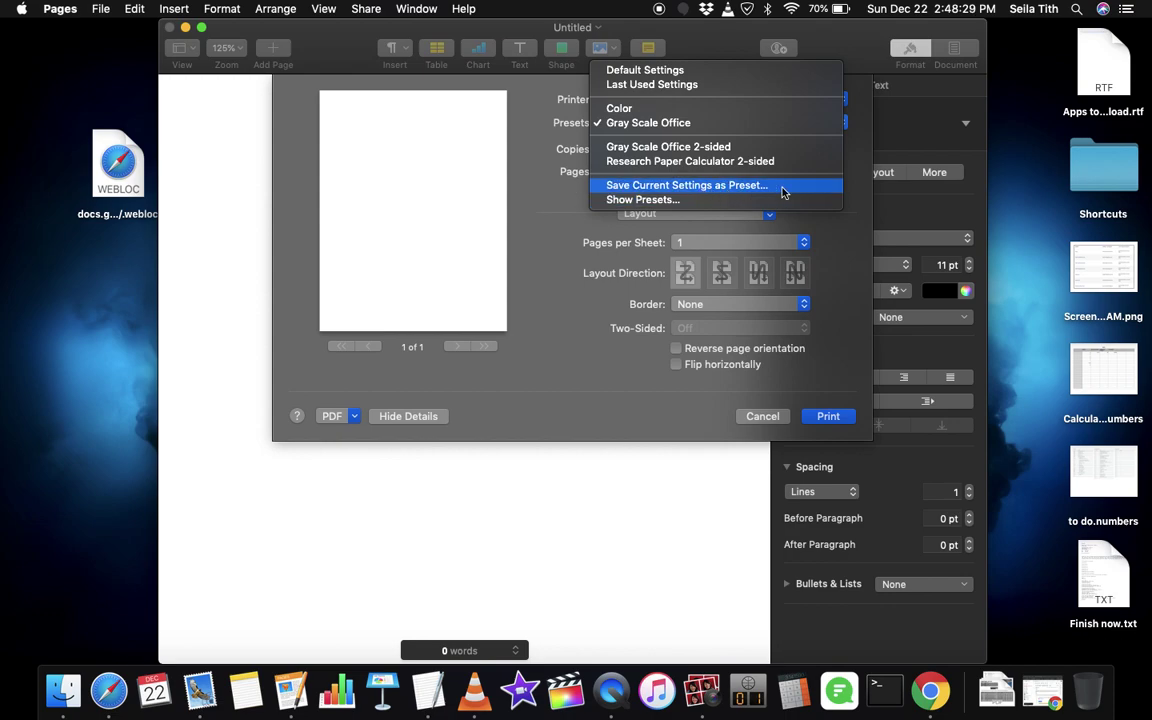
click(557, 246)
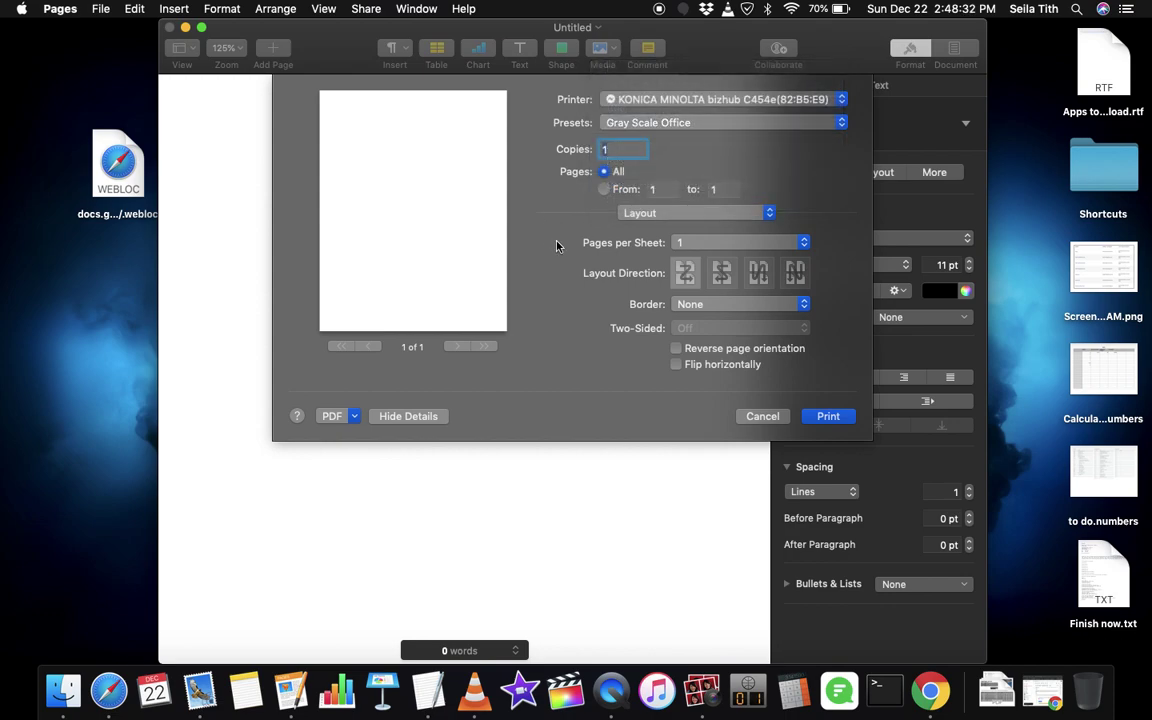
click(733, 214)
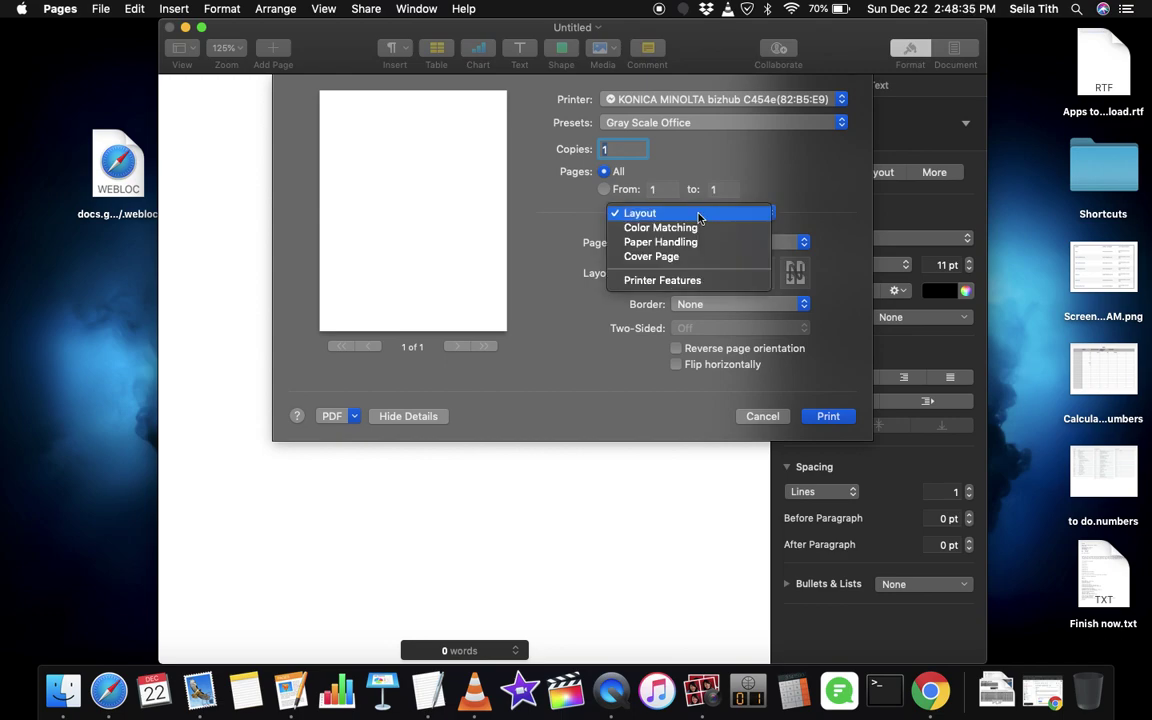
- Show the Printer Features pane and scroll its options to the Select Color settings
click(668, 283)
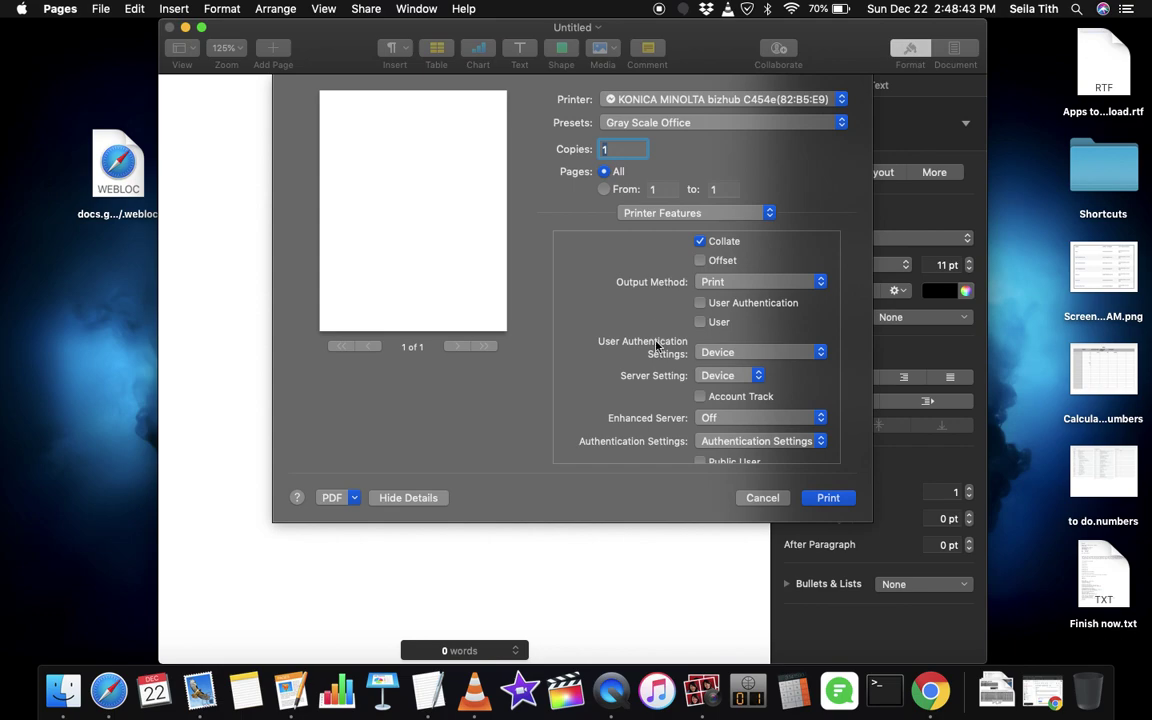
scroll(657, 345, down, 5)
scroll(657, 345, up, 3)
scroll(657, 345, down, 5)
scroll(657, 345, up, 3)
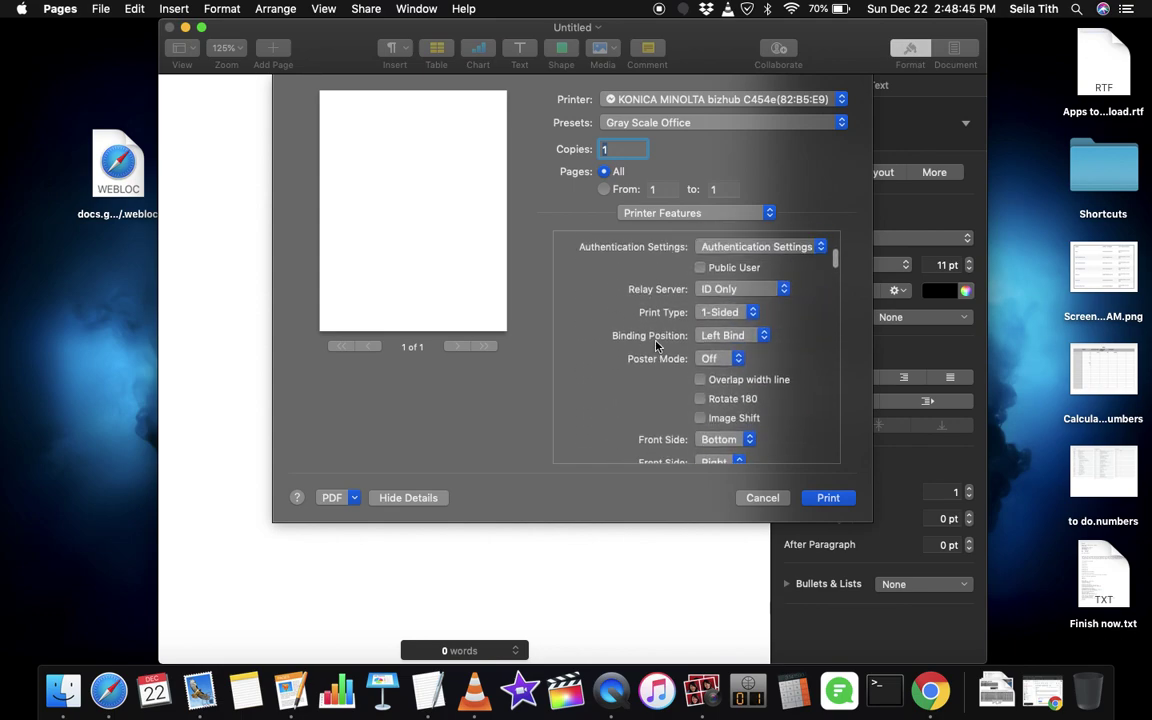
scroll(657, 345, up, 1)
scroll(657, 345, down, 3)
scroll(657, 345, down, 3)
scroll(657, 345, down, 1)
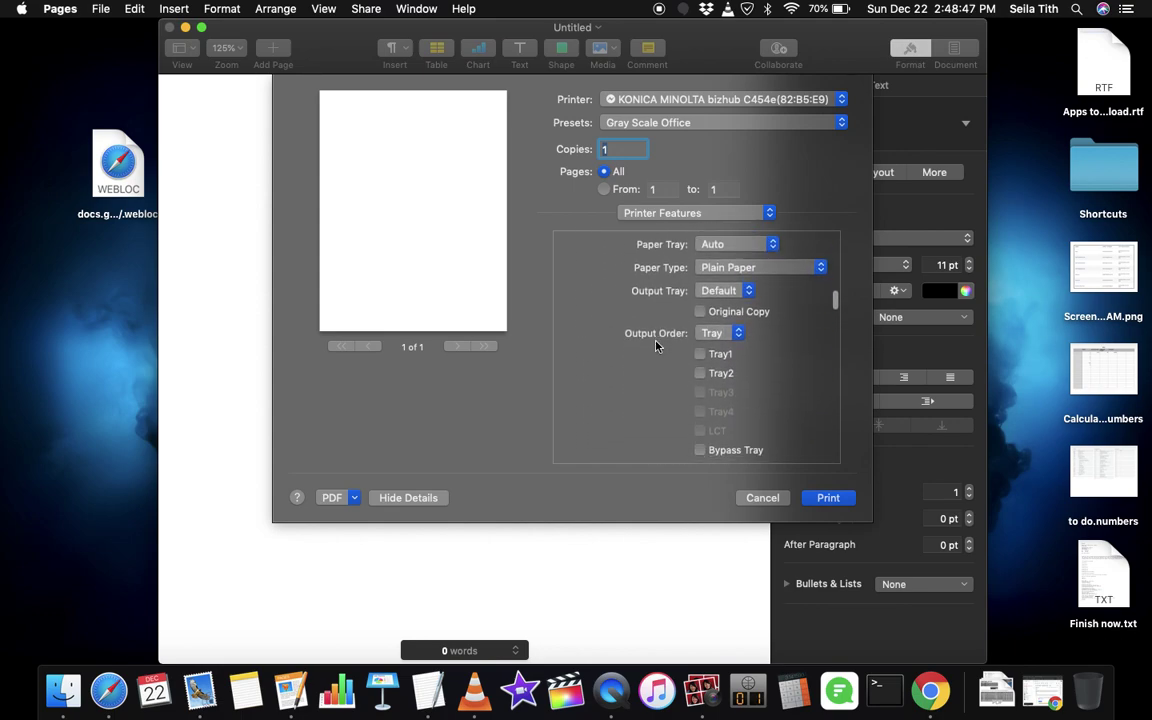
scroll(657, 345, down, 3)
scroll(657, 345, down, 3)
scroll(657, 345, down, 3)
scroll(657, 345, down, 3)
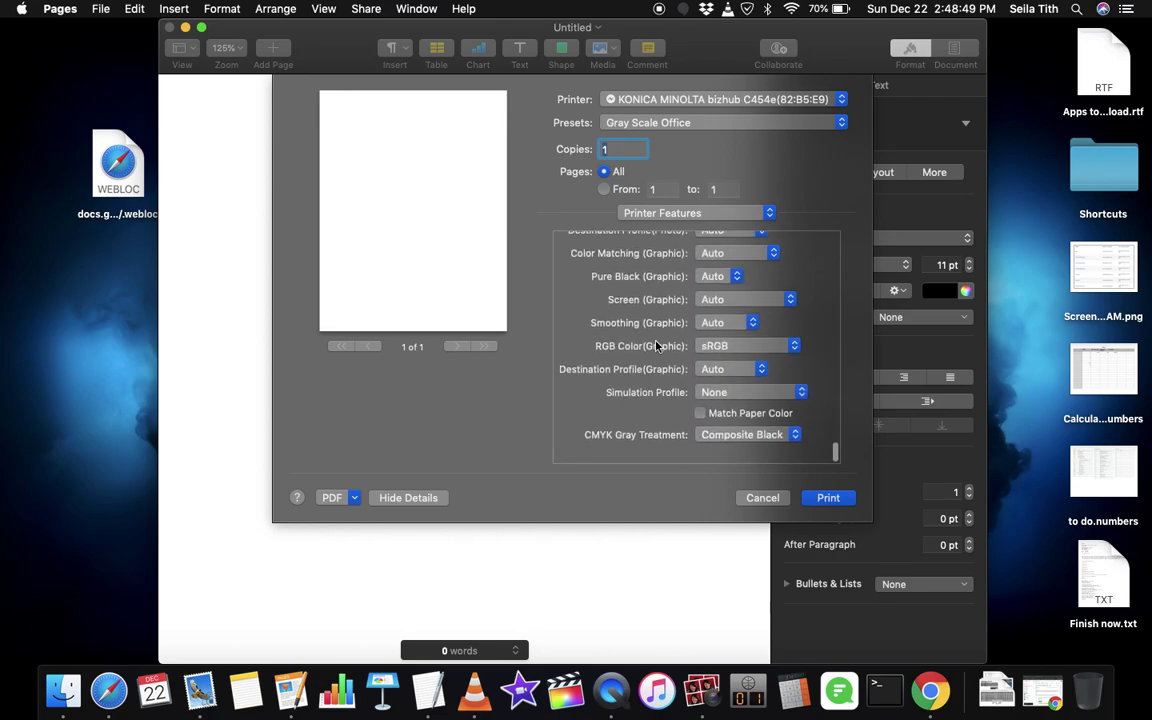
scroll(657, 345, up, 1)
scroll(657, 345, up, 2)
scroll(657, 345, up, 2)
scroll(657, 345, up, 1)
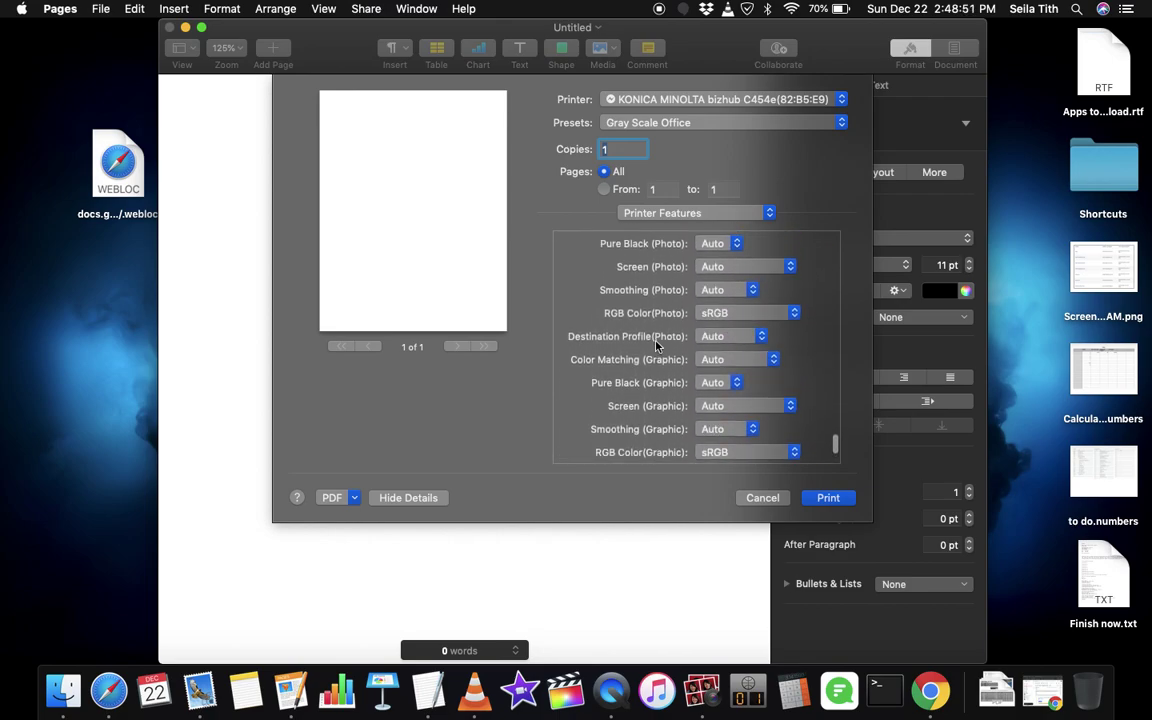
scroll(657, 345, up, 2)
scroll(657, 345, up, 2)
scroll(657, 345, up, 3)
scroll(657, 345, up, 2)
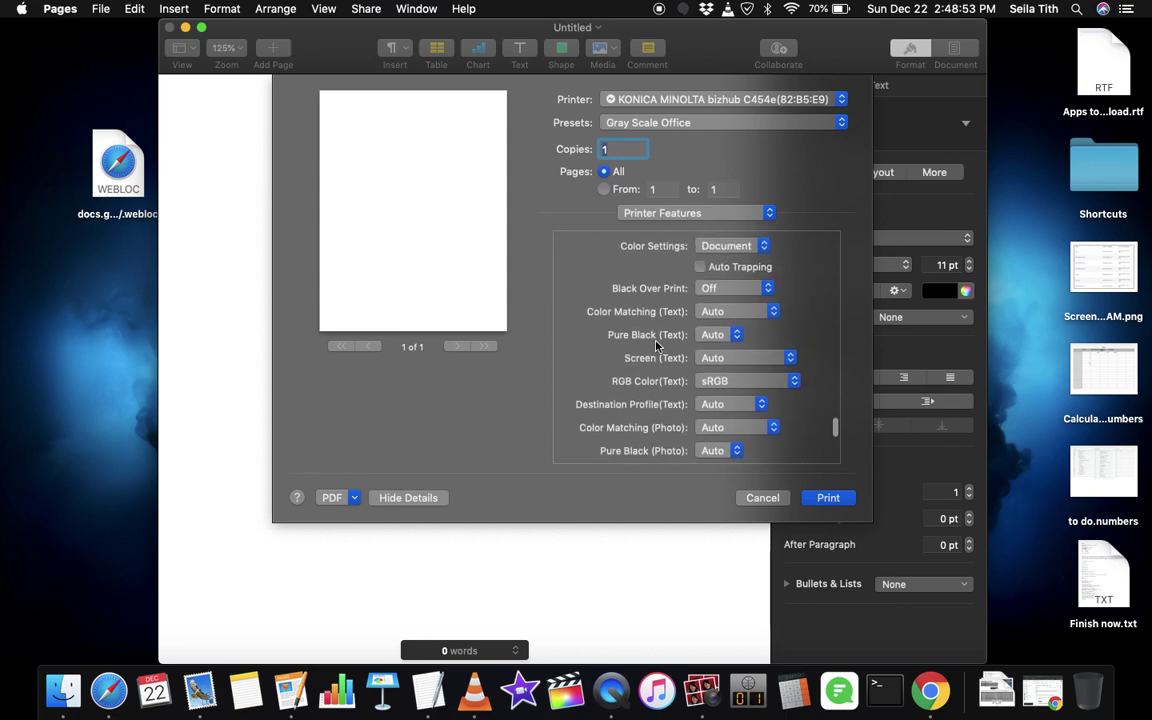
scroll(657, 345, up, 3)
scroll(657, 345, up, 1)
scroll(657, 345, up, 2)
scroll(657, 345, up, 2)
scroll(657, 345, up, 1)
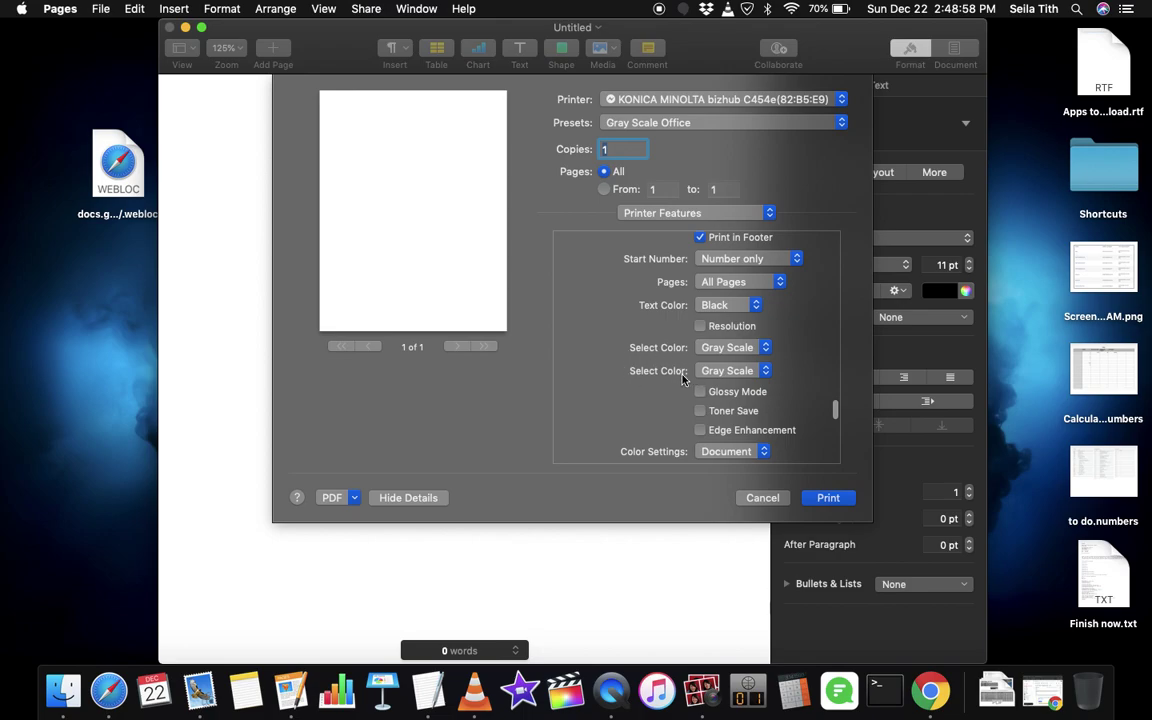
- Set both Select Color options to Gray Scale, confirming the linked-setting alert
click(727, 347)
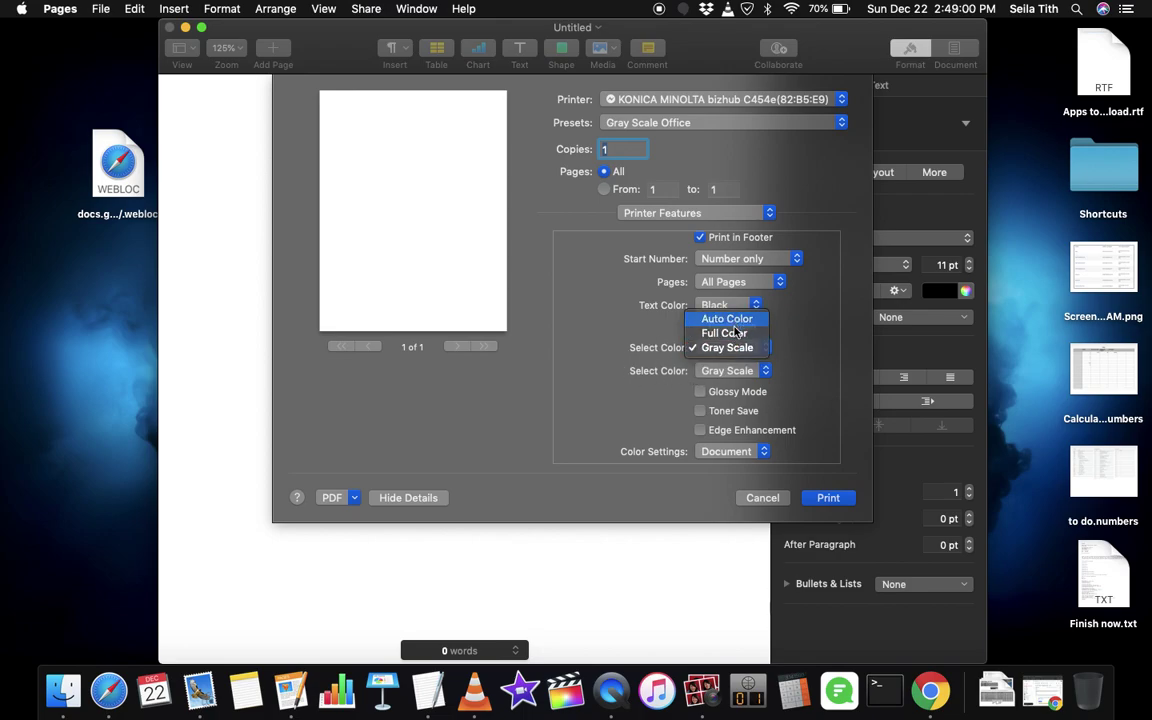
click(728, 319)
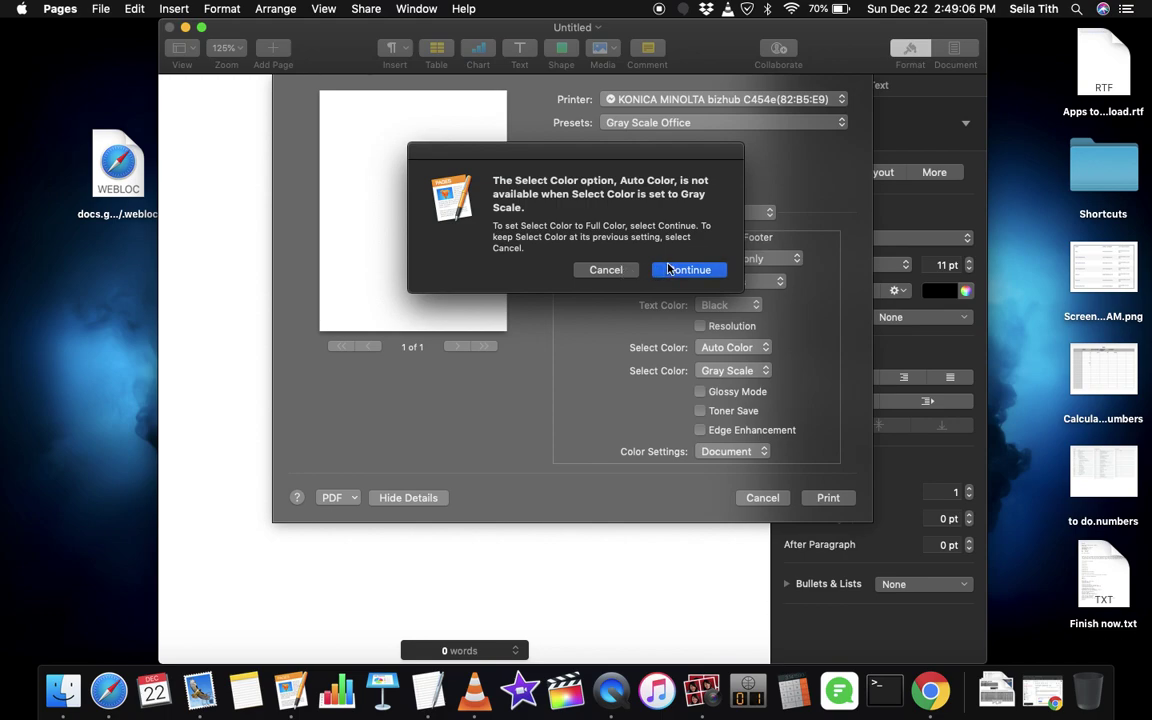
click(665, 270)
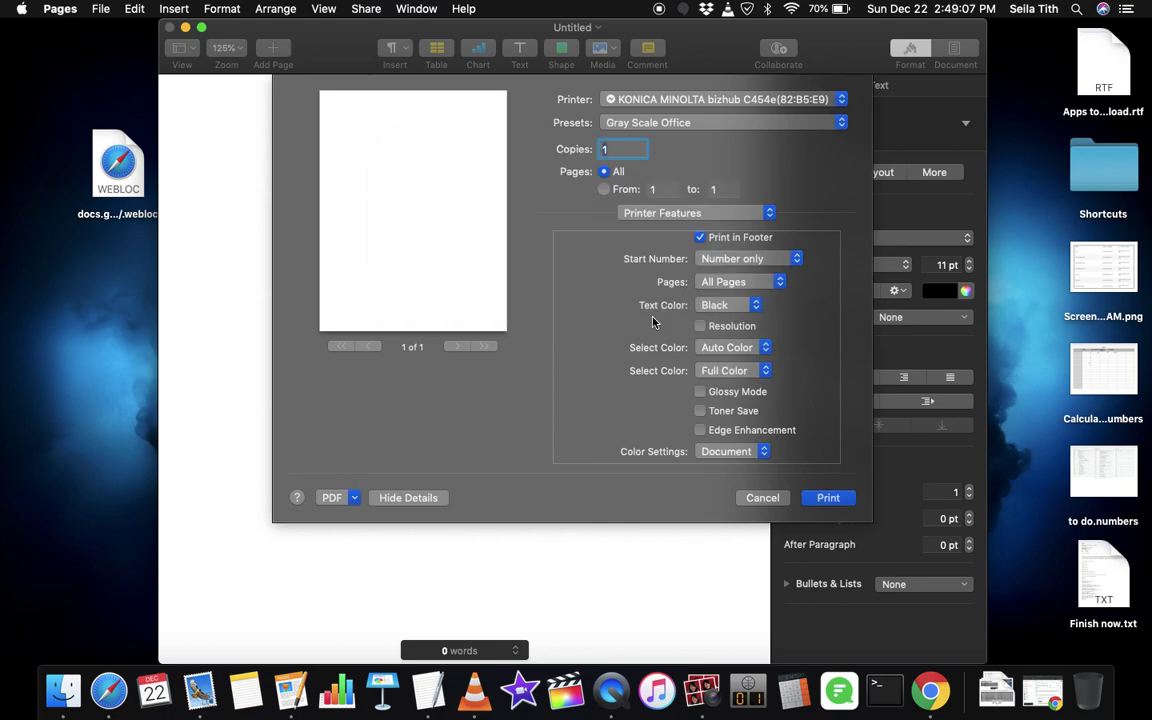
click(716, 352)
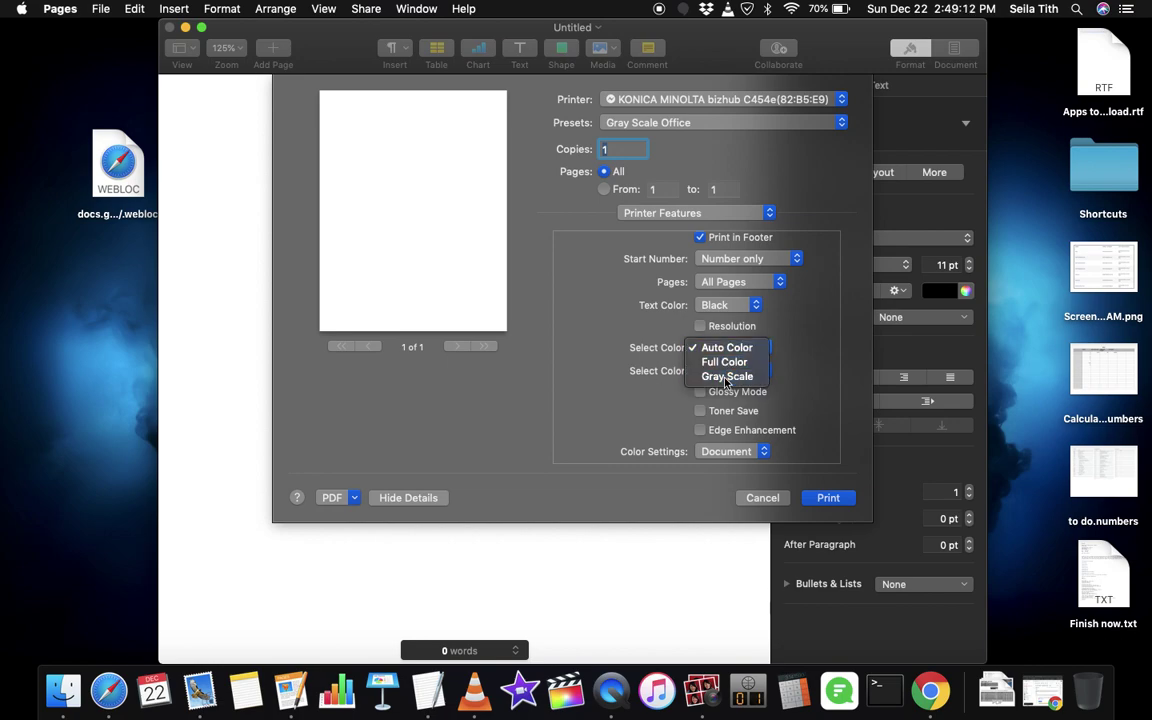
click(726, 378)
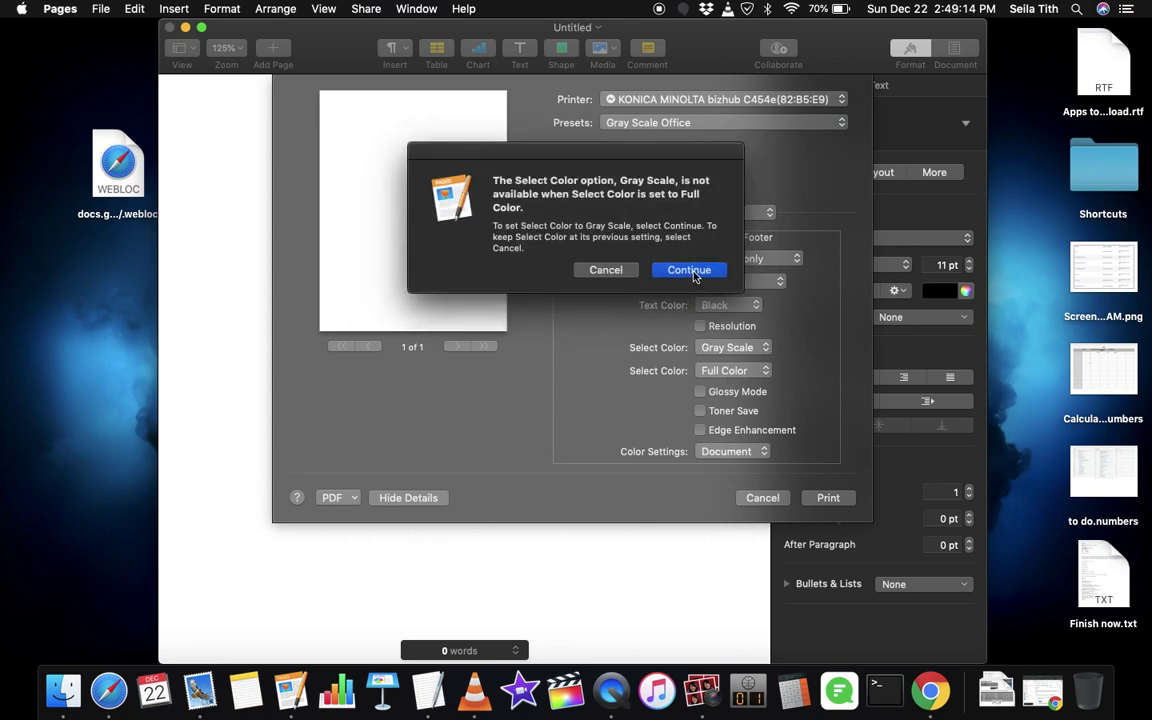
click(692, 271)
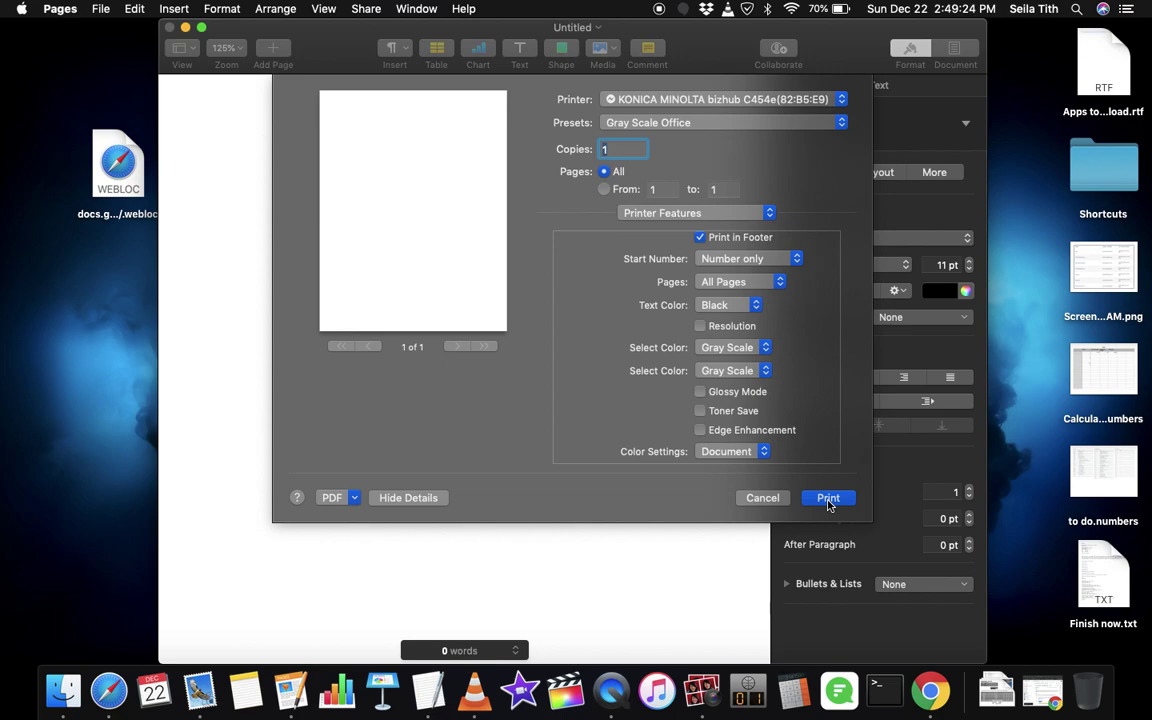
- Save the current settings as preset 'Black and White Printing' for all printers
click(735, 124)
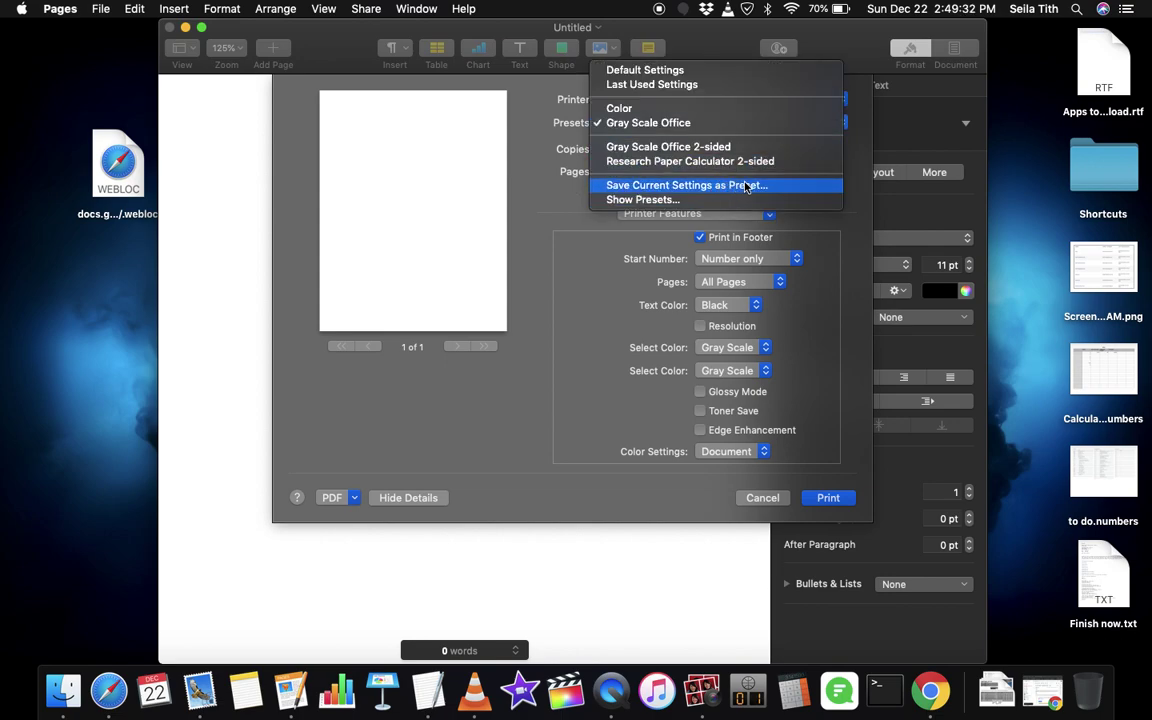
click(788, 186)
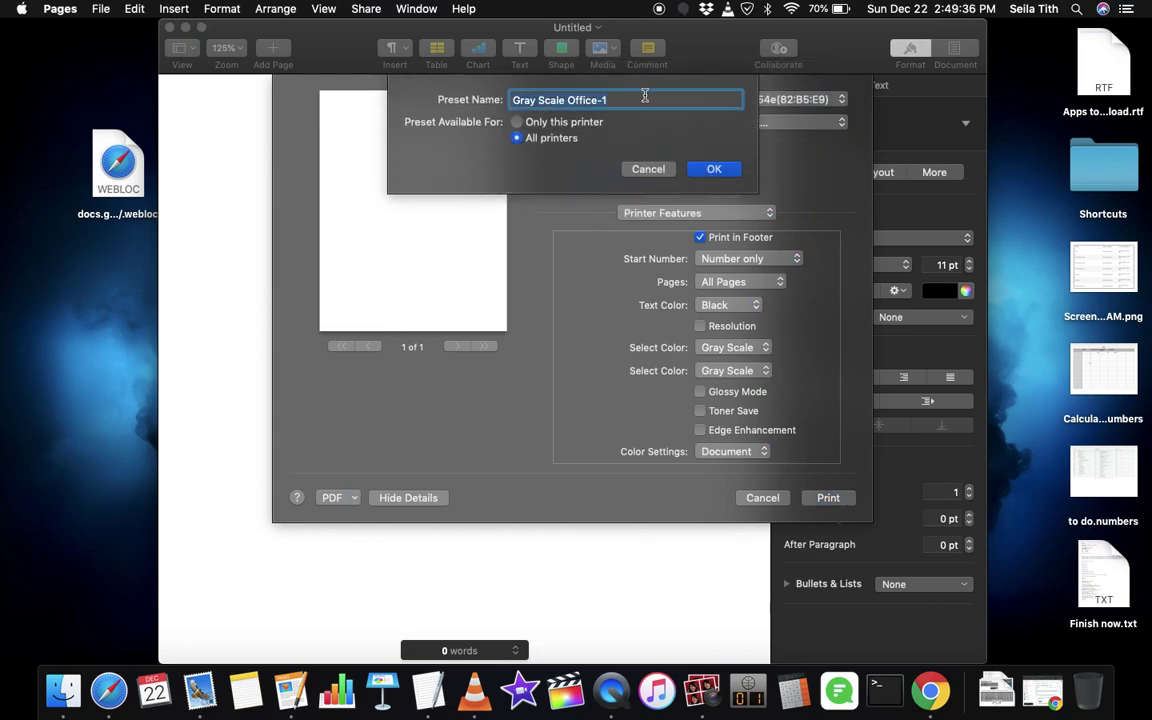
text(Gra)
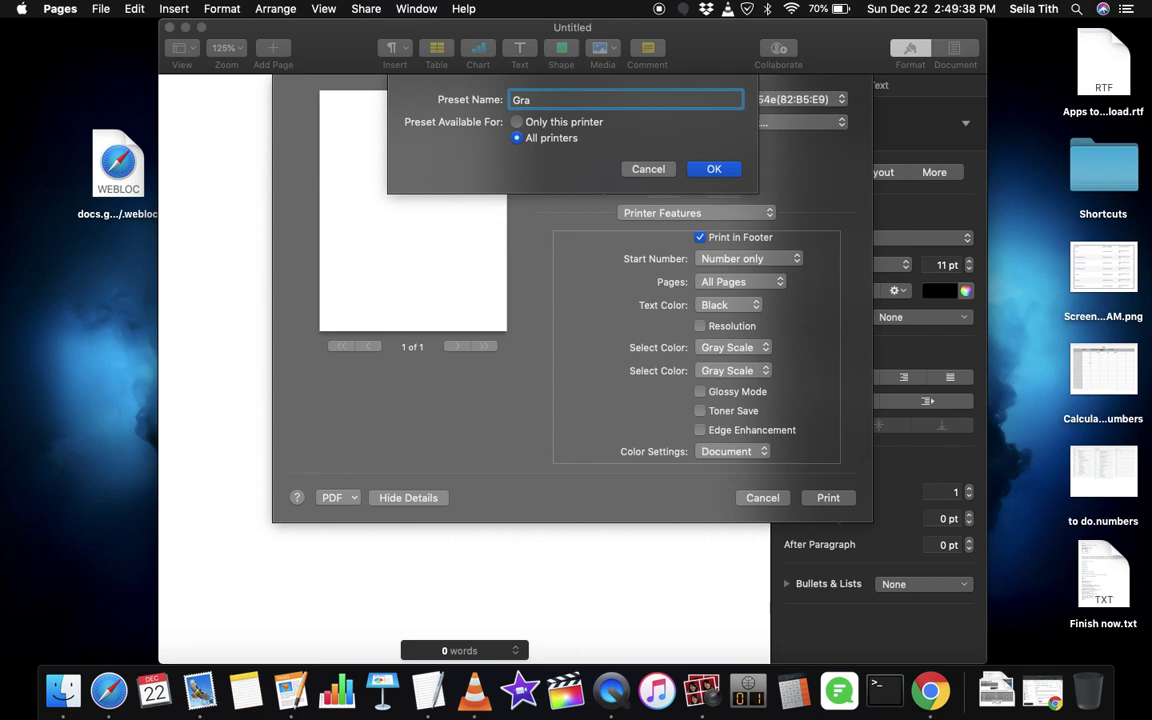
text(c)
text(a)
key(BackSpace)
key(BackSpace)
key(BackSpace)
key(BackSpace)
text(Blac)
text(White P)
text(rinting)
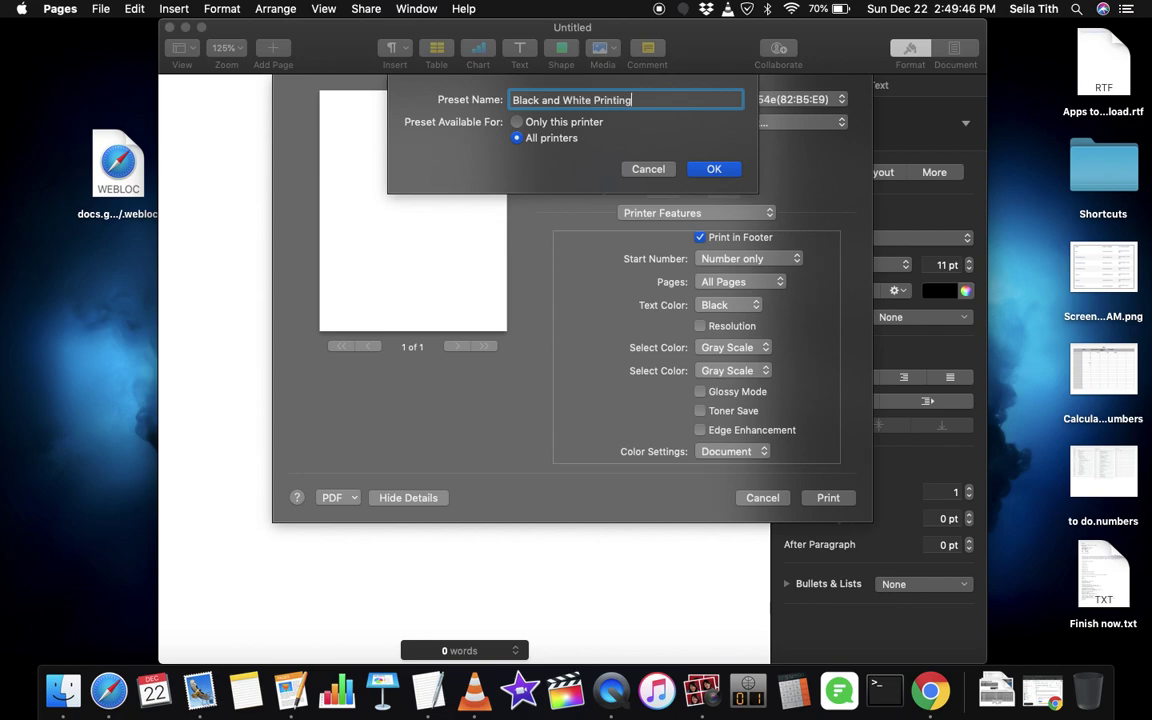
click(714, 170)
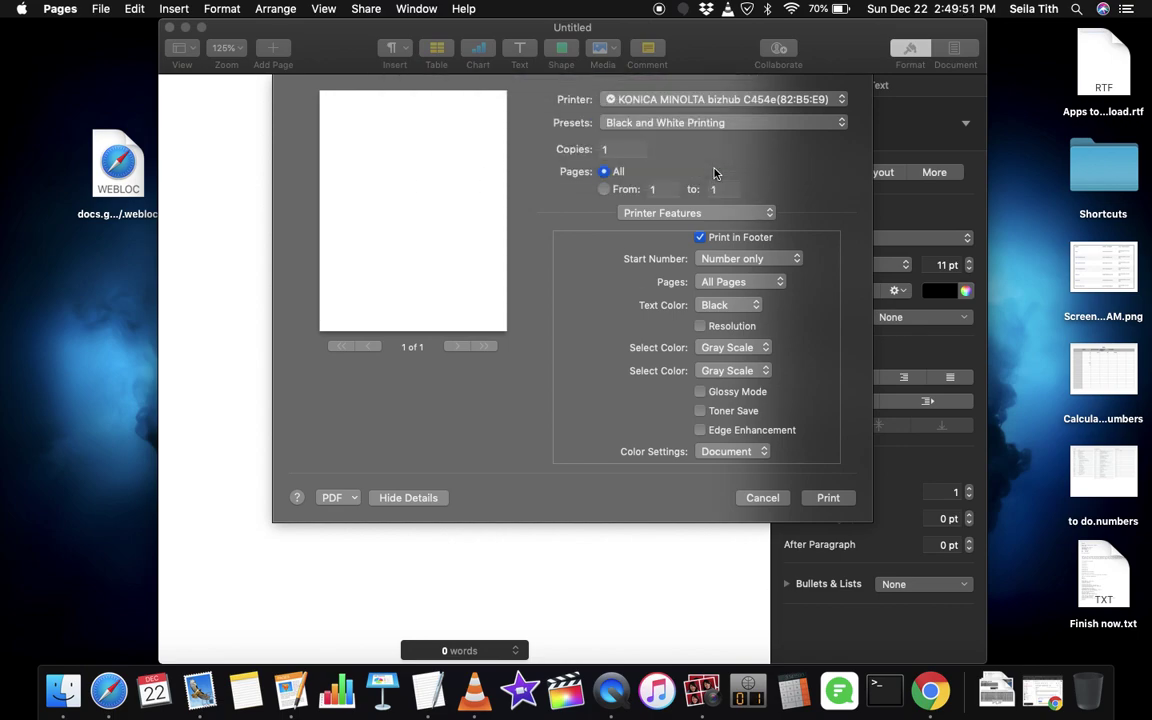
- Keep Black and White Printing selected and switch Select Color to Auto Color and Full Color
click(766, 124)
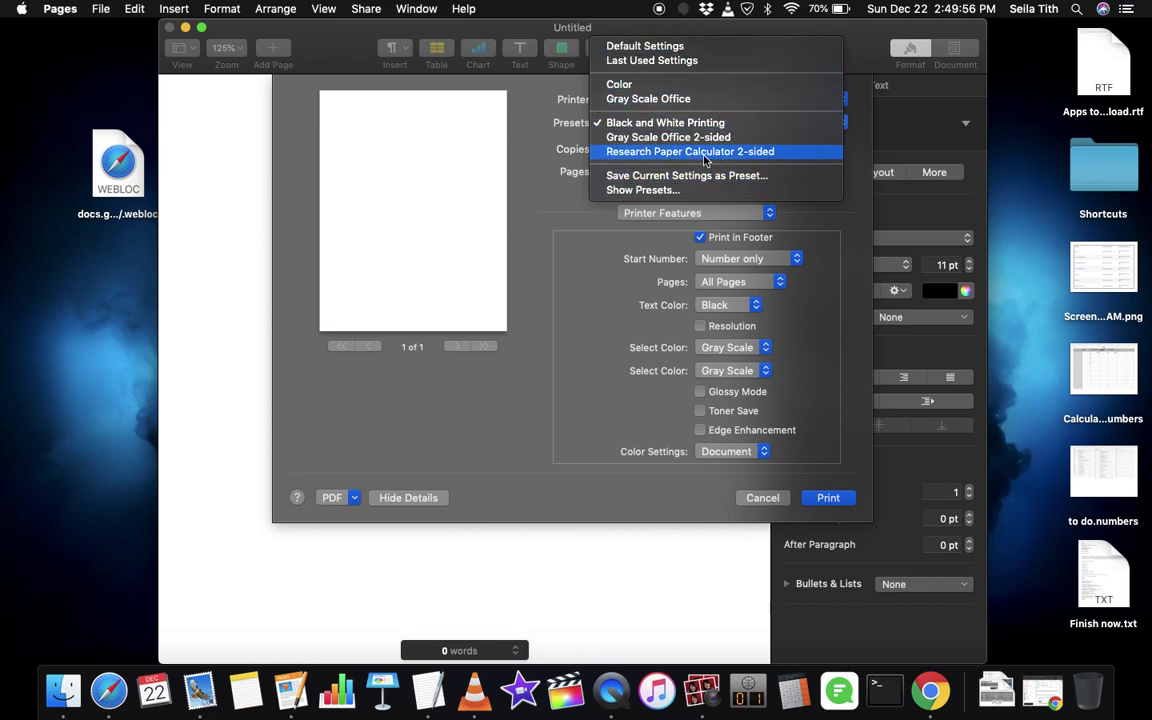
click(566, 400)
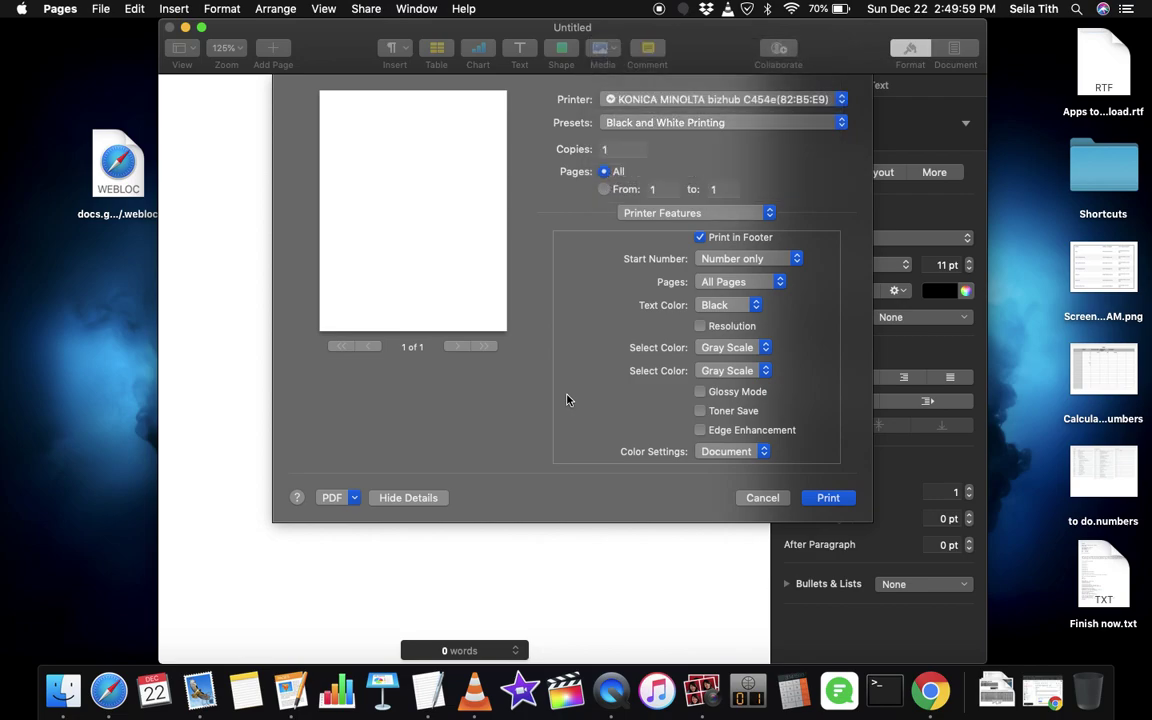
click(733, 352)
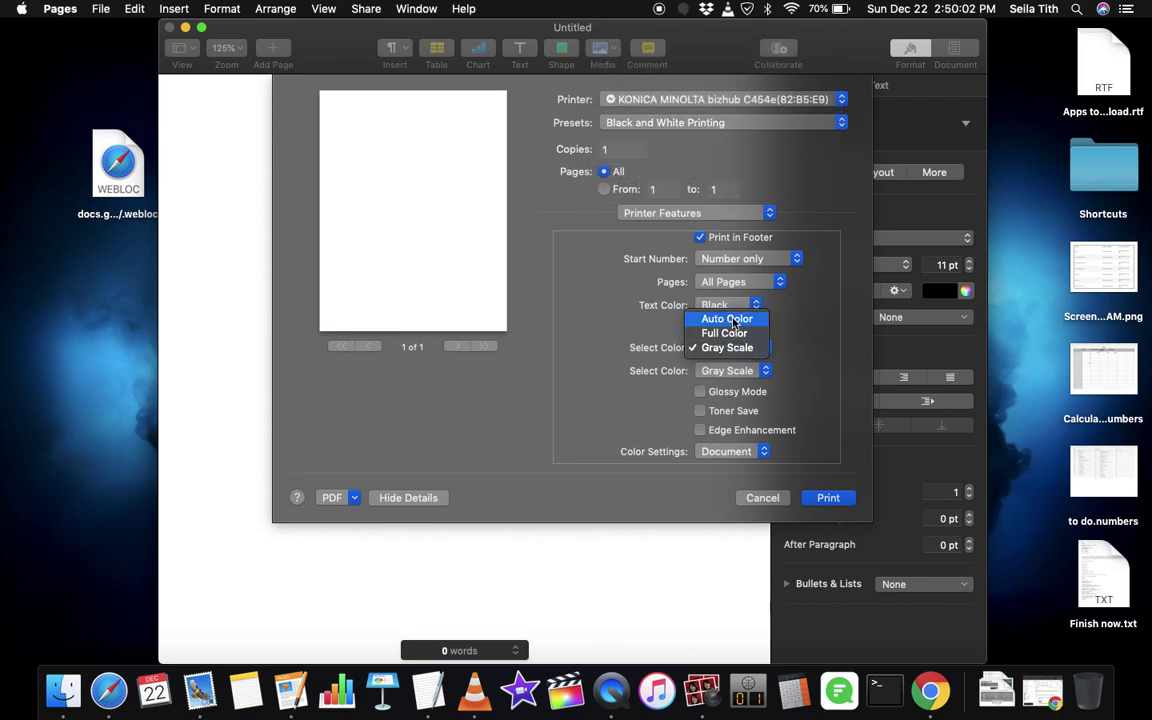
click(733, 320)
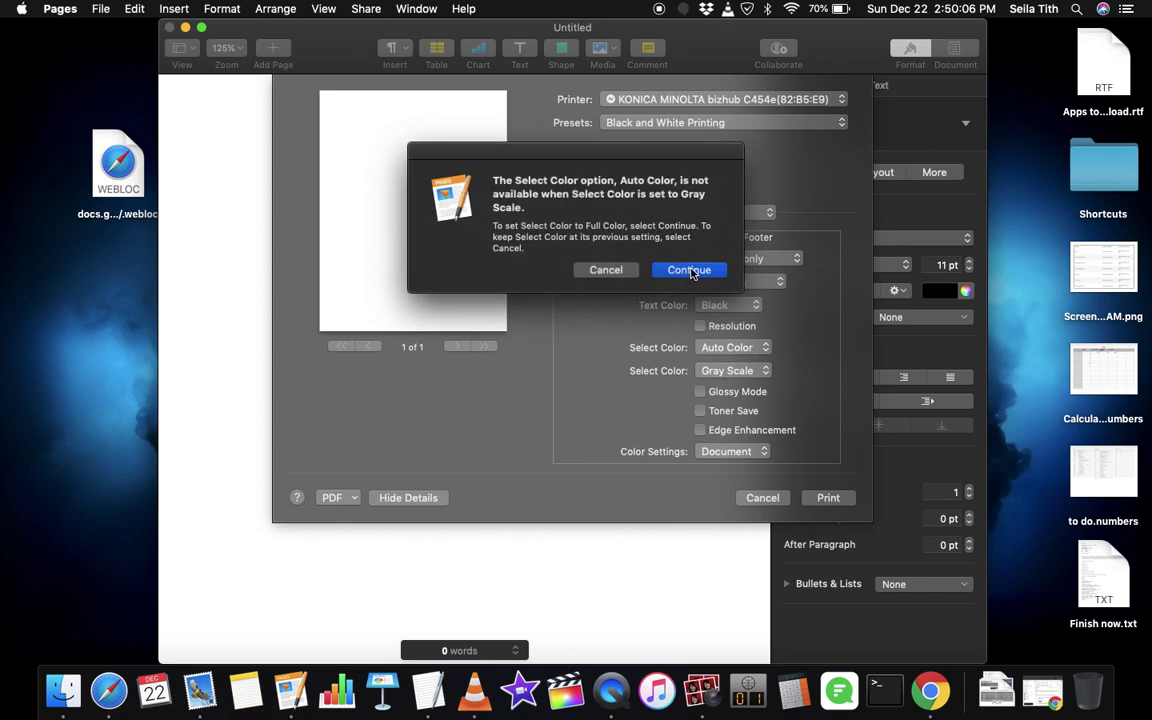
click(691, 271)
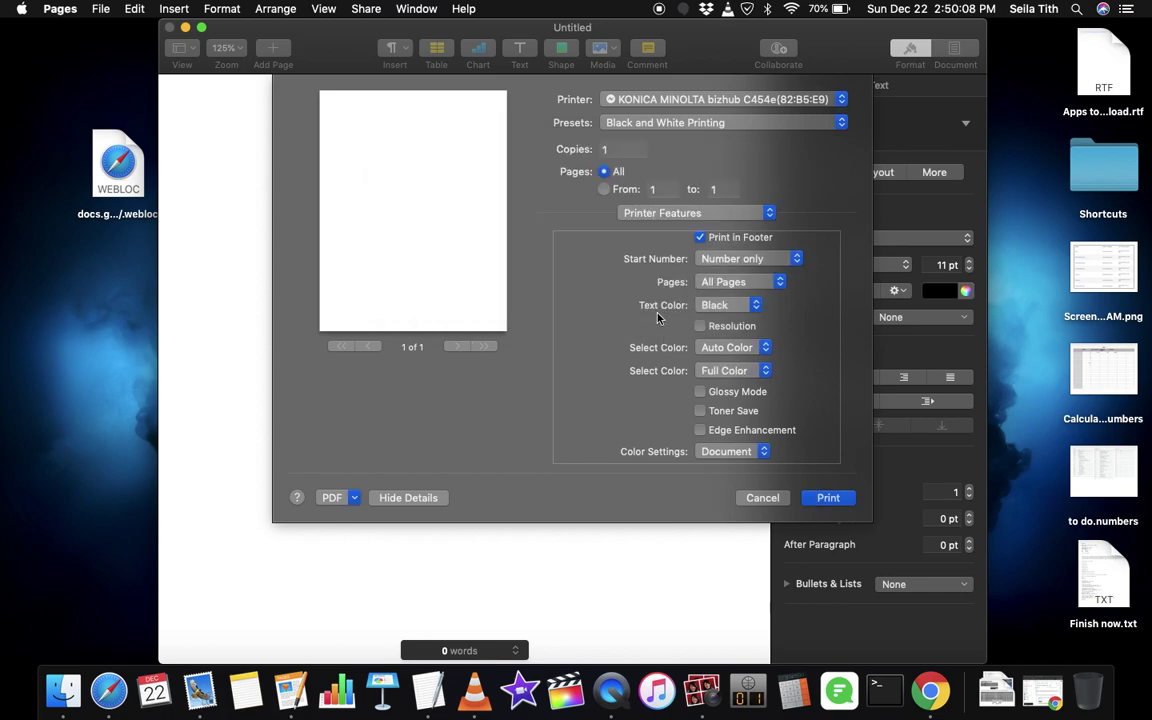
click(710, 123)
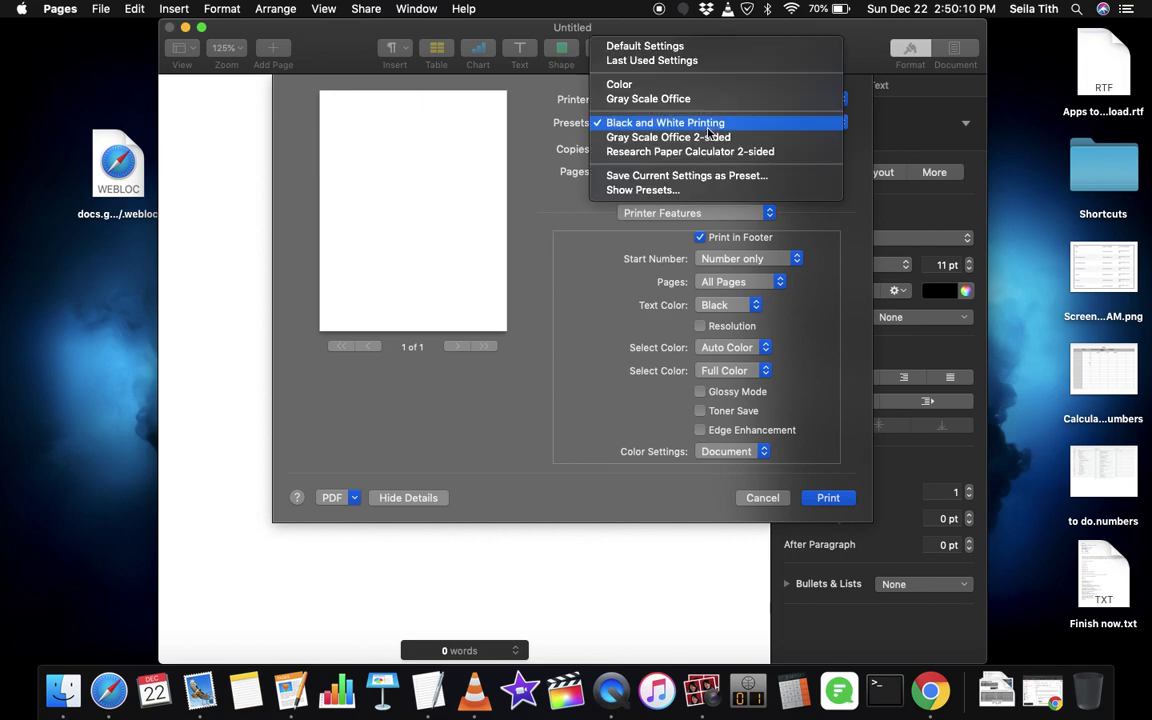
- Save the colour settings as a new preset named 'Color Printing'
click(687, 177)
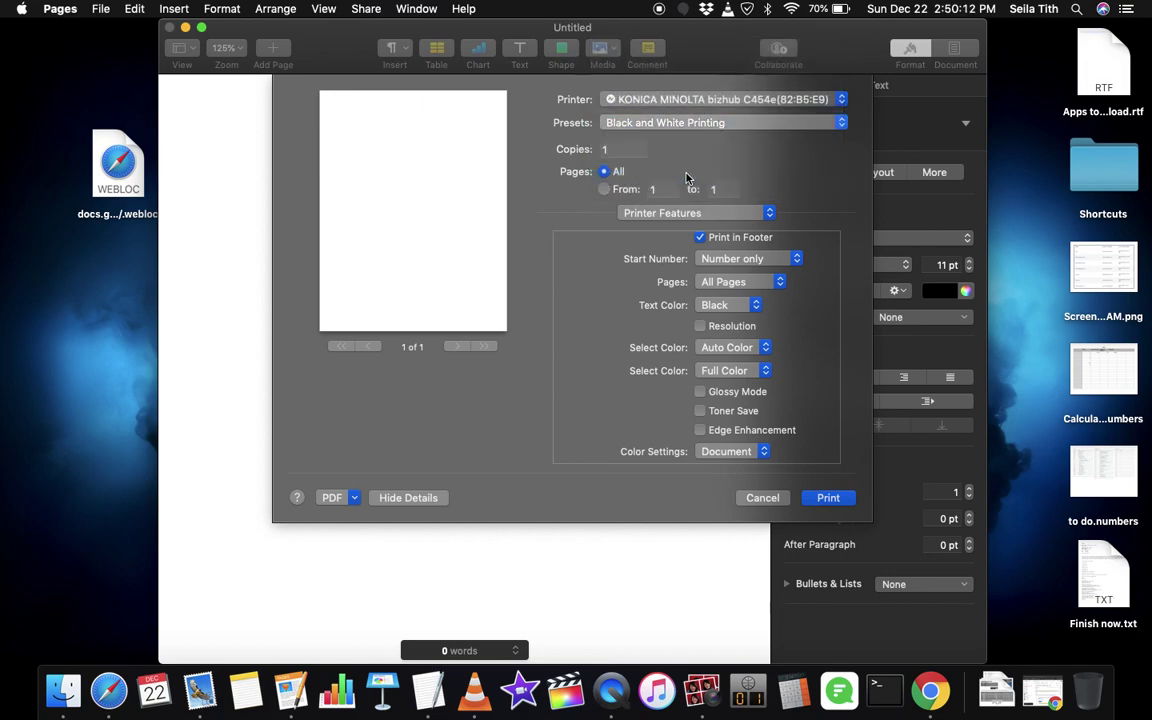
key(BackSpace)
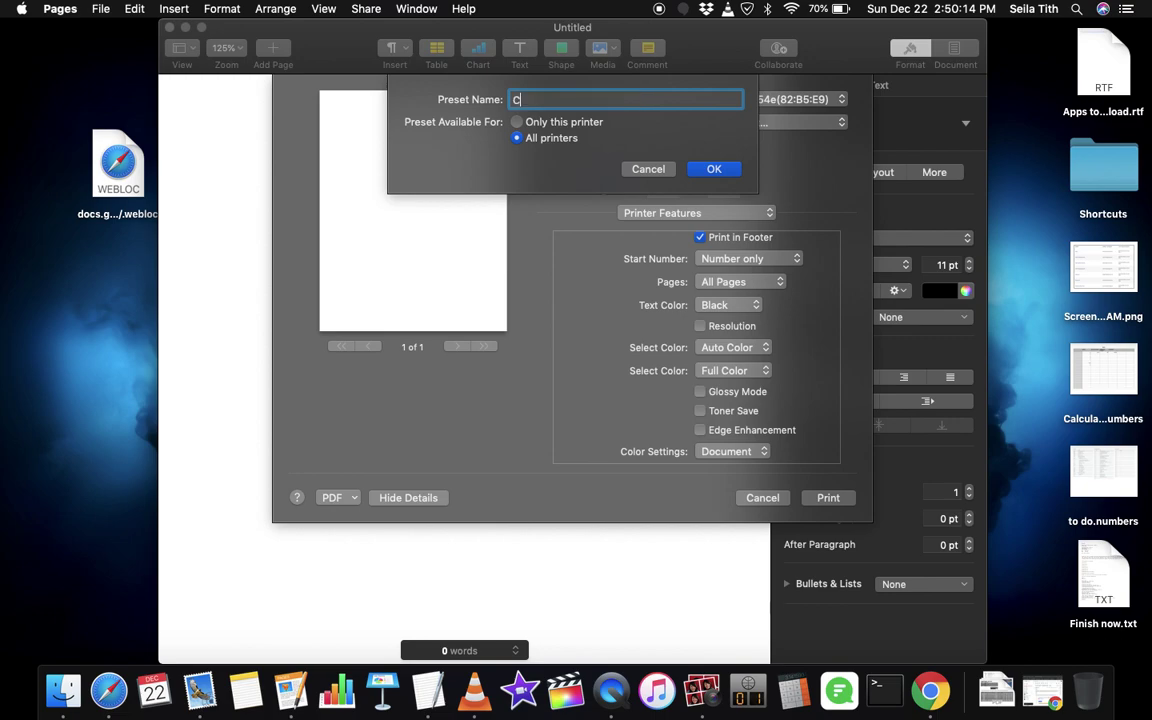
text(Color Pr)
text(inting)
click(700, 164)
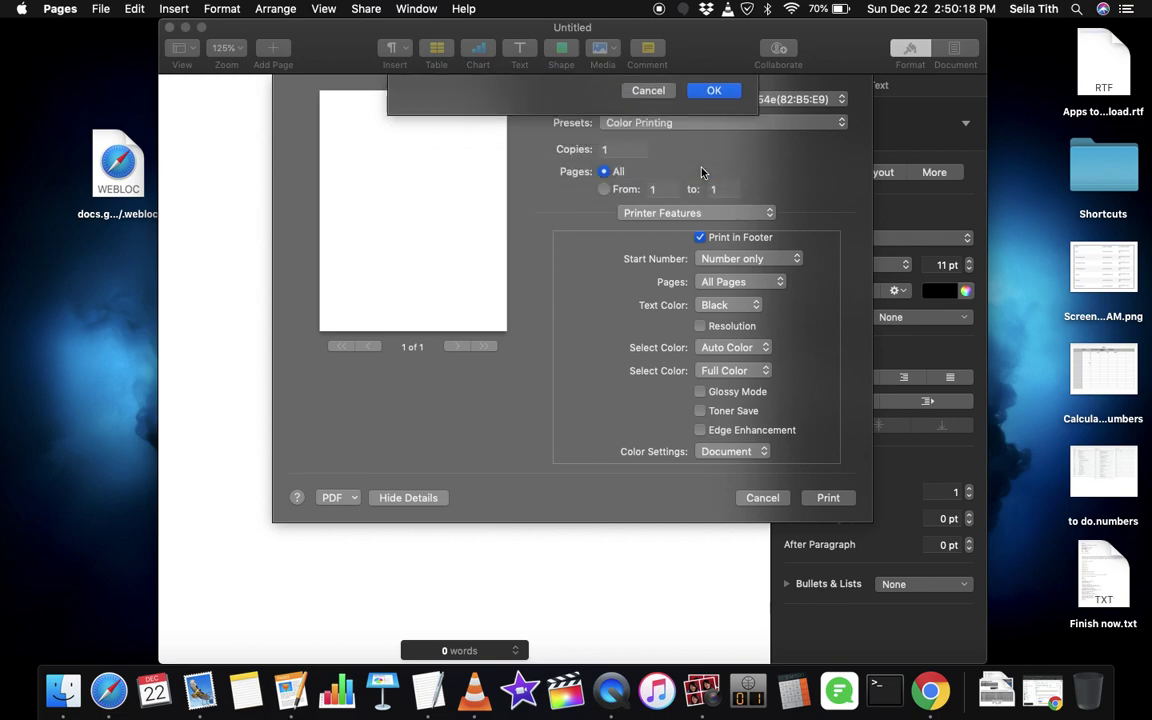
- Test the presets by loading Black and White Printing, then returning to Color Printing
click(718, 122)
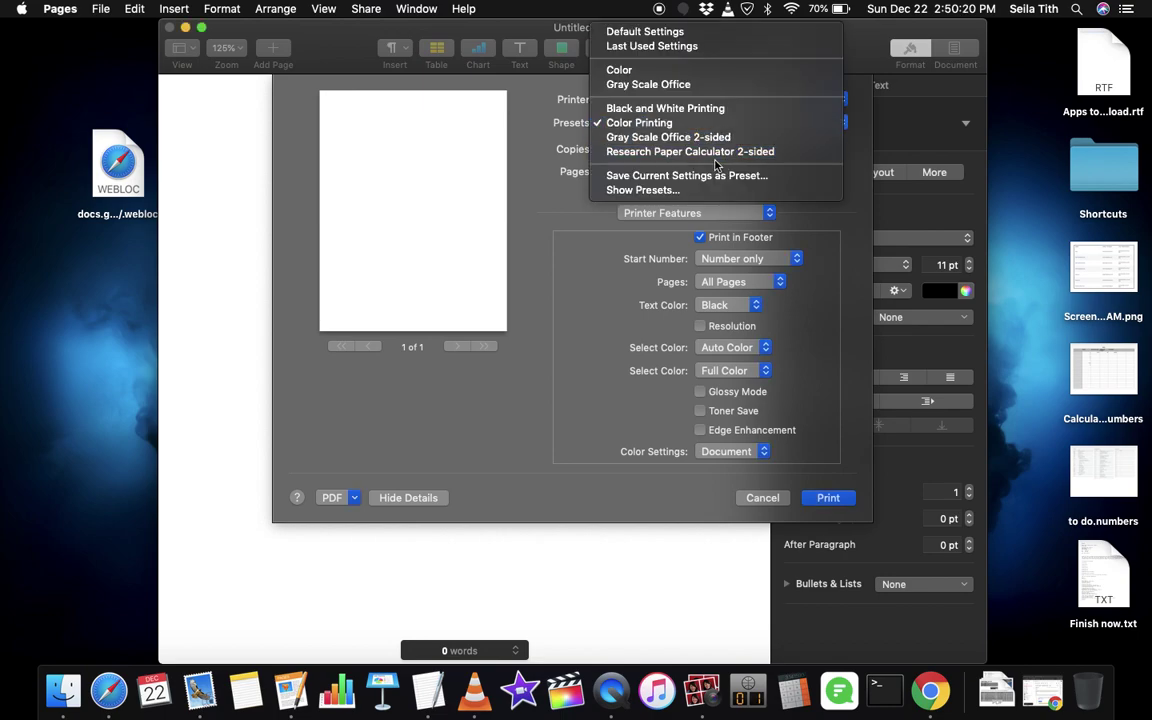
click(724, 112)
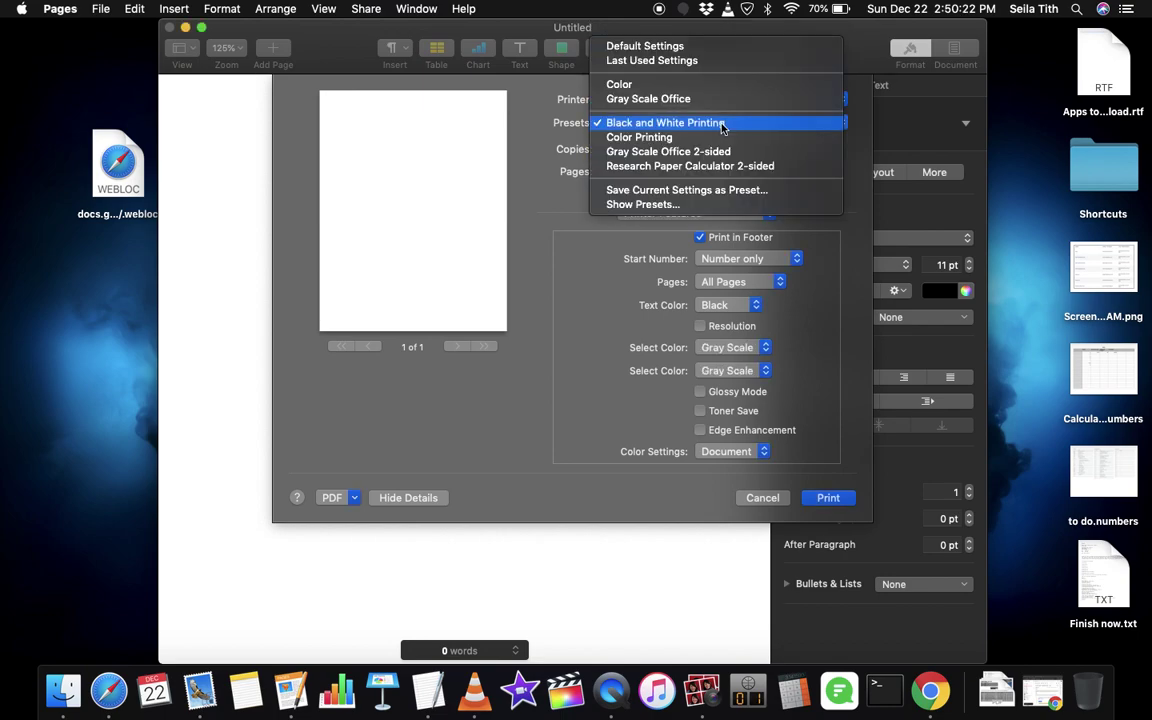
click(717, 137)
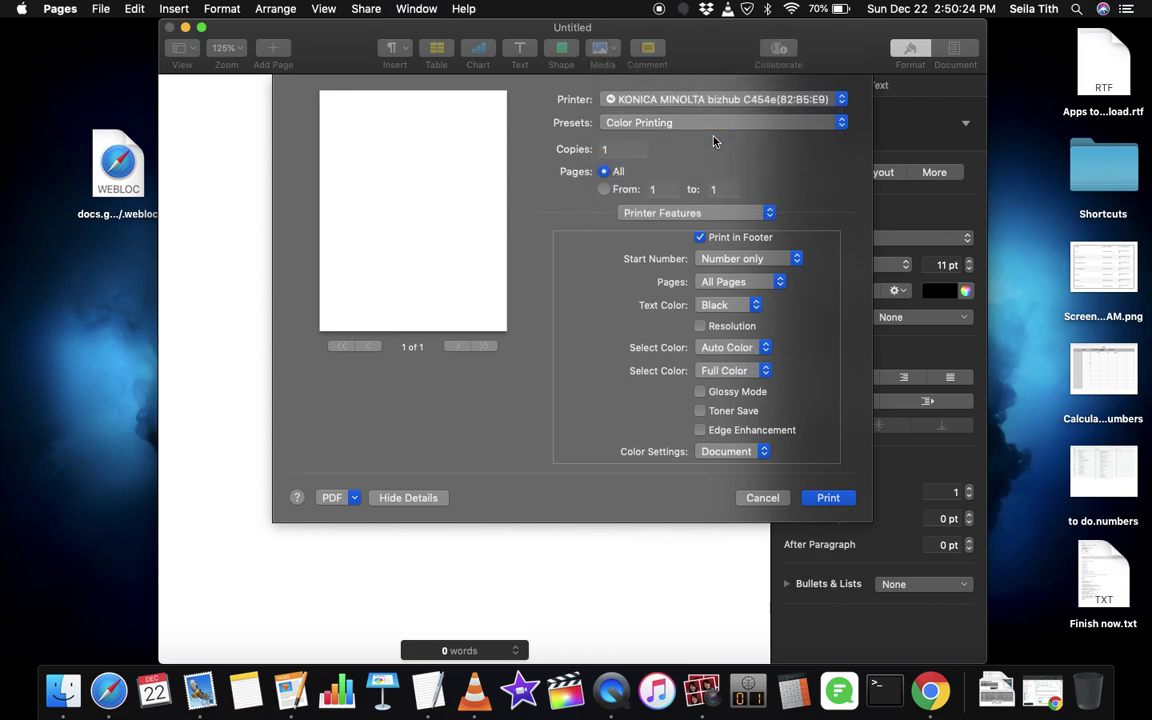